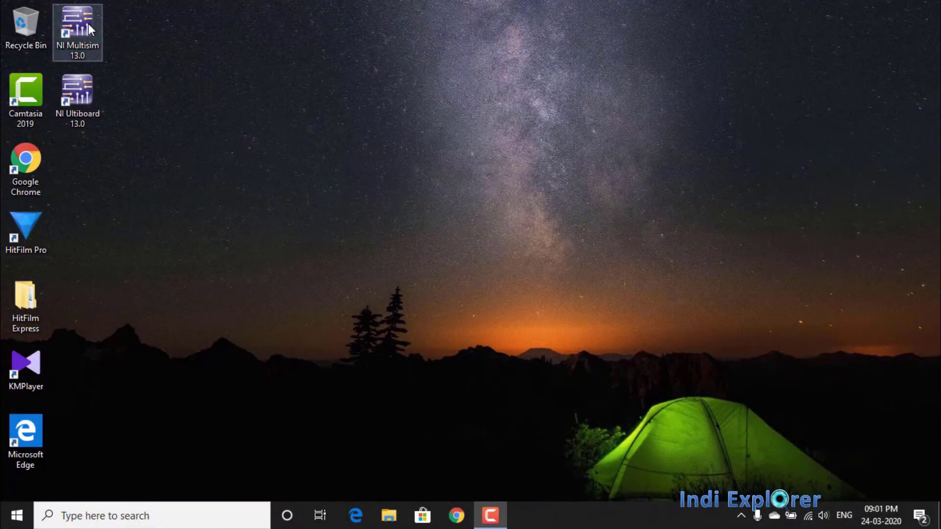
# Launch NI Multisim 13.0 and close the default Design1 document
pyautogui.doubleClick(88, 25)
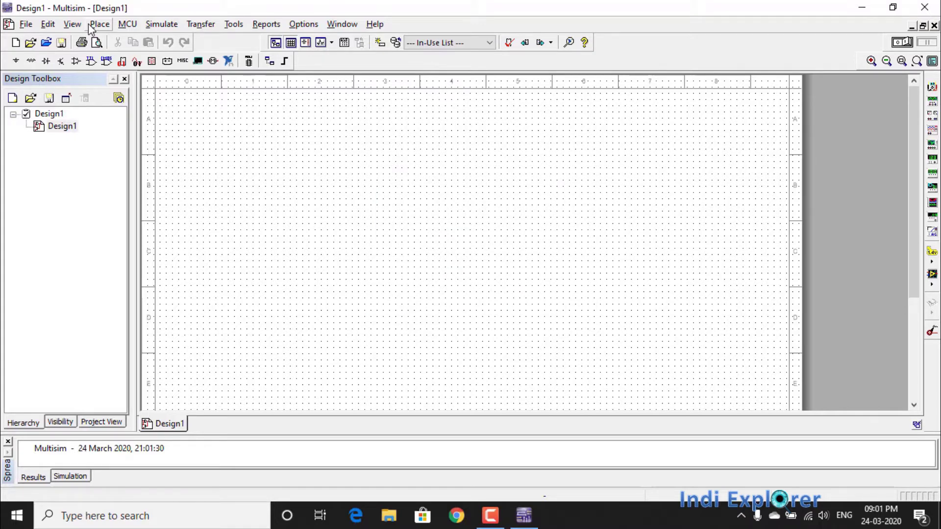
pyautogui.click(933, 26)
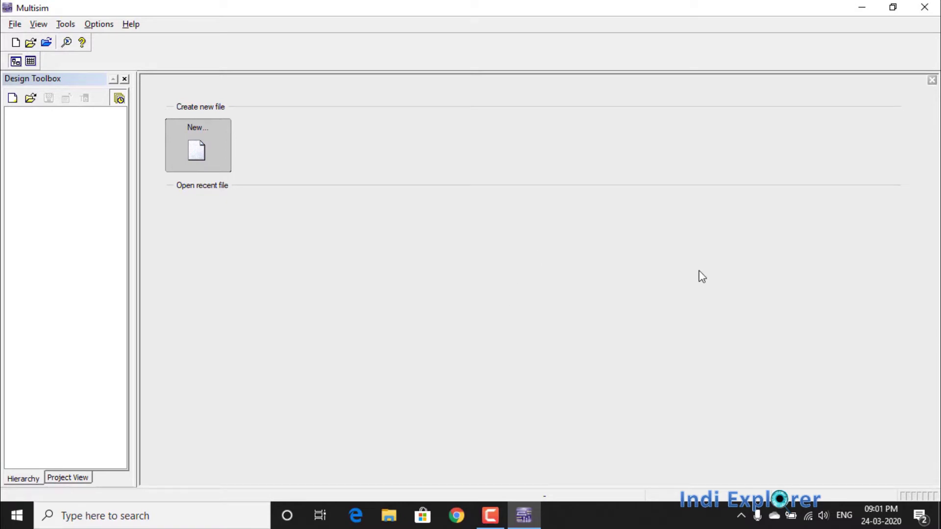
# Bring up the New Design dialog with the Blank template offered
pyautogui.click(17, 24)
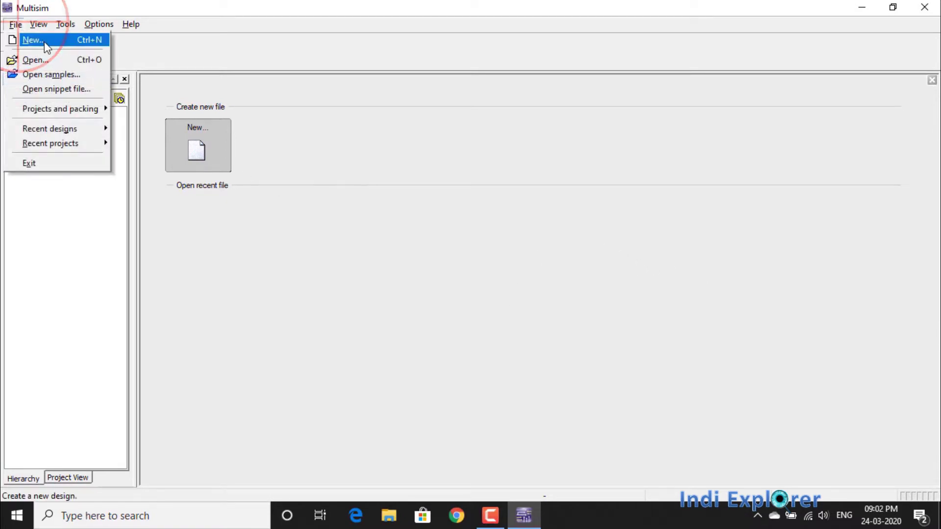
pyautogui.click(54, 5)
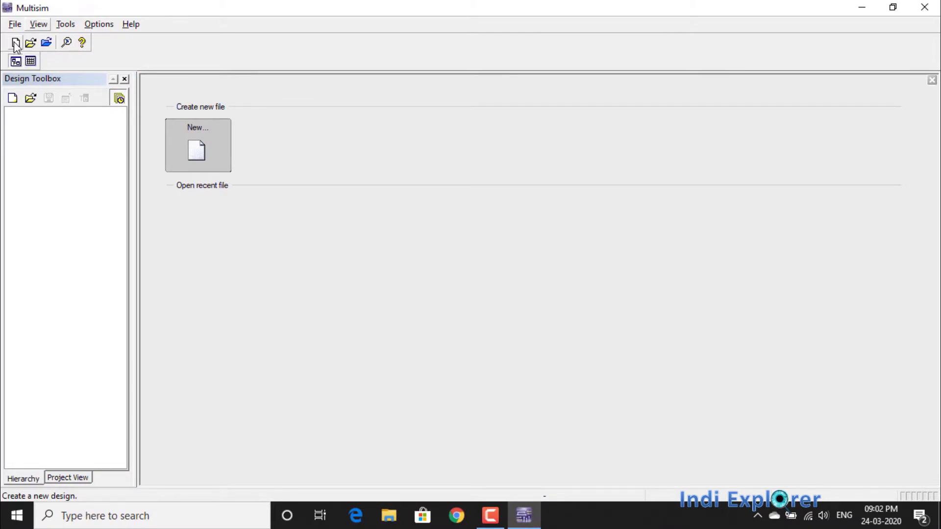
pyautogui.click(15, 44)
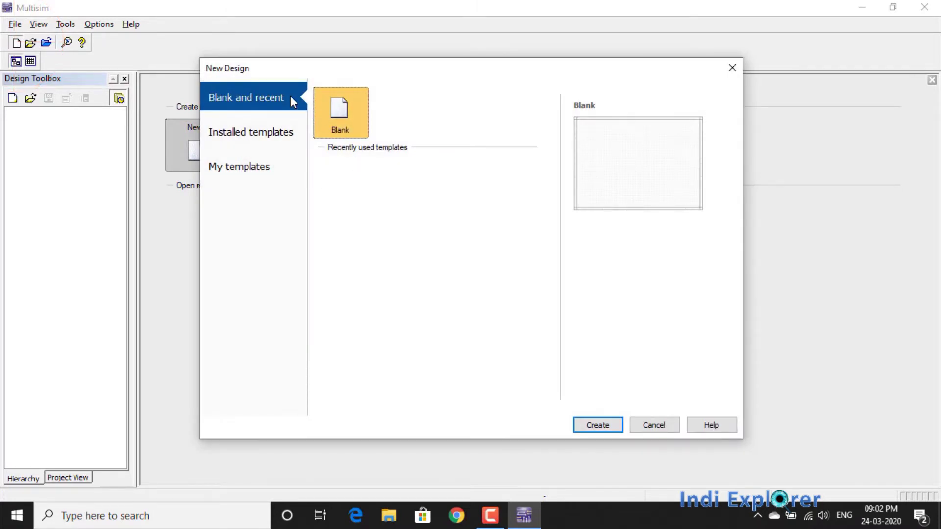
# Browse the Installed templates, previewing NI ELVIS II+, and then My templates
pyautogui.click(255, 137)
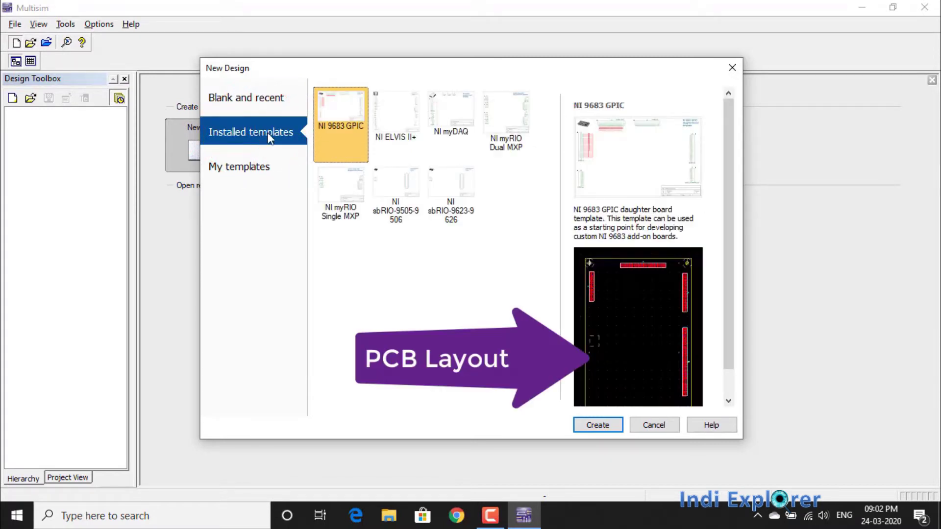
pyautogui.click(397, 119)
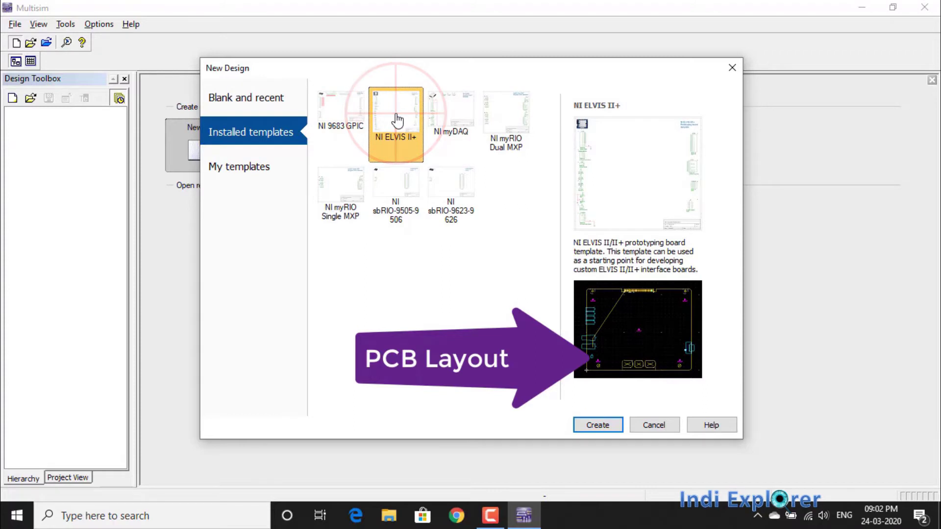
pyautogui.click(241, 174)
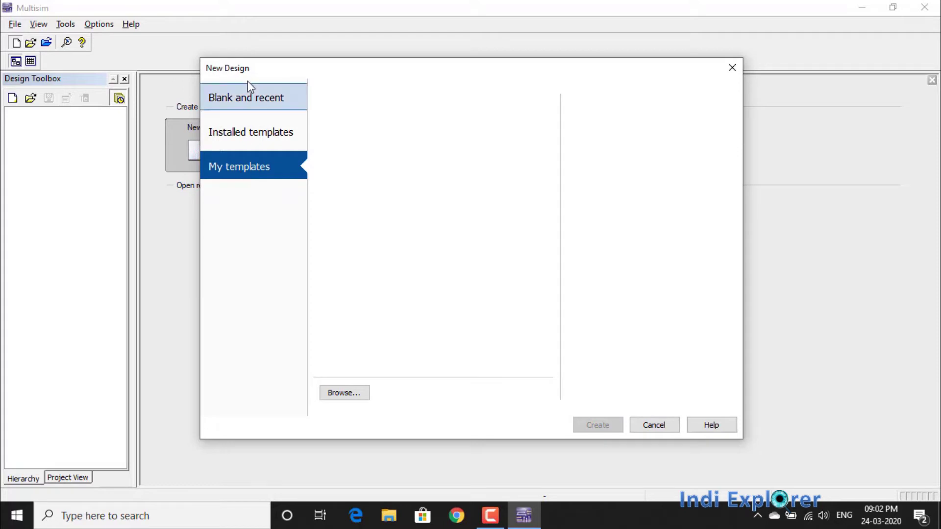
# Return to Blank and recent and create a Blank design, Design1
pyautogui.click(248, 97)
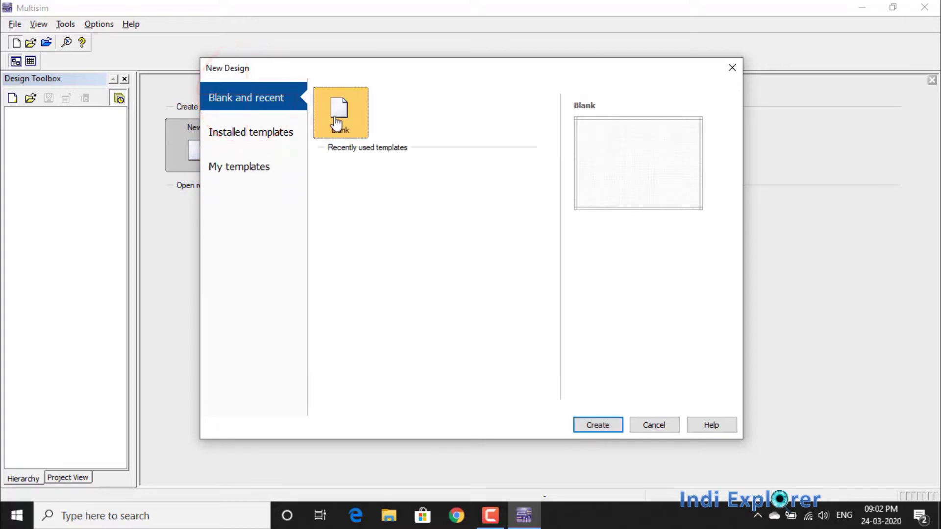
pyautogui.click(336, 117)
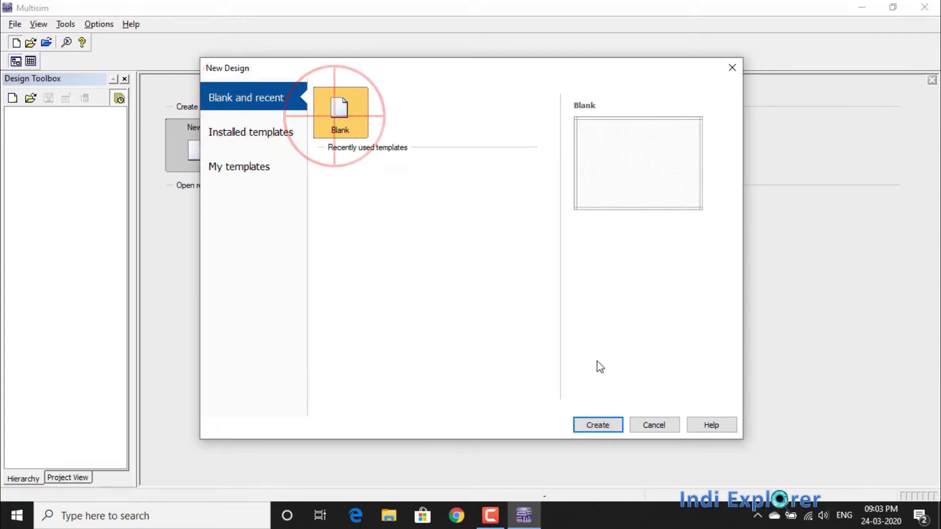
pyautogui.click(598, 425)
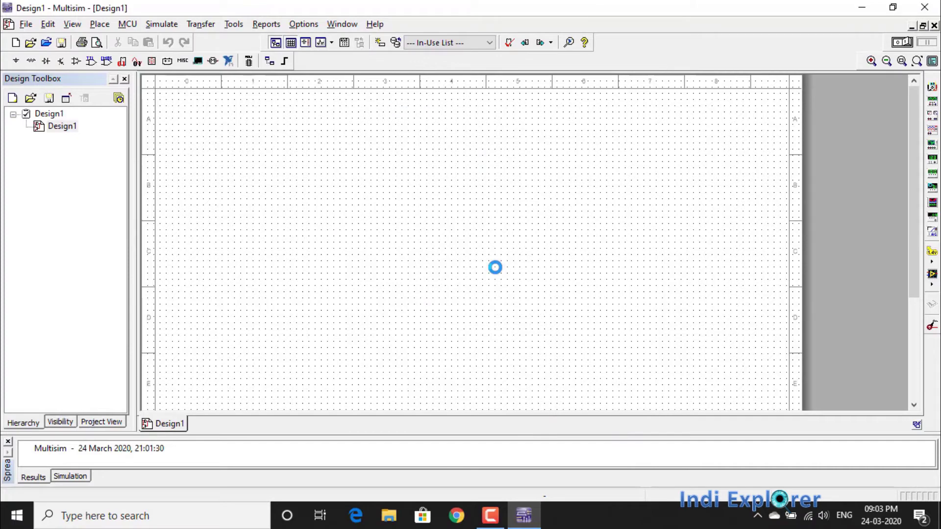
# Zoom out, anchor the sheet top-left, and select the Design1 project and sheet in the Design Toolbox
pyautogui.scroll(-2, 480, 211)
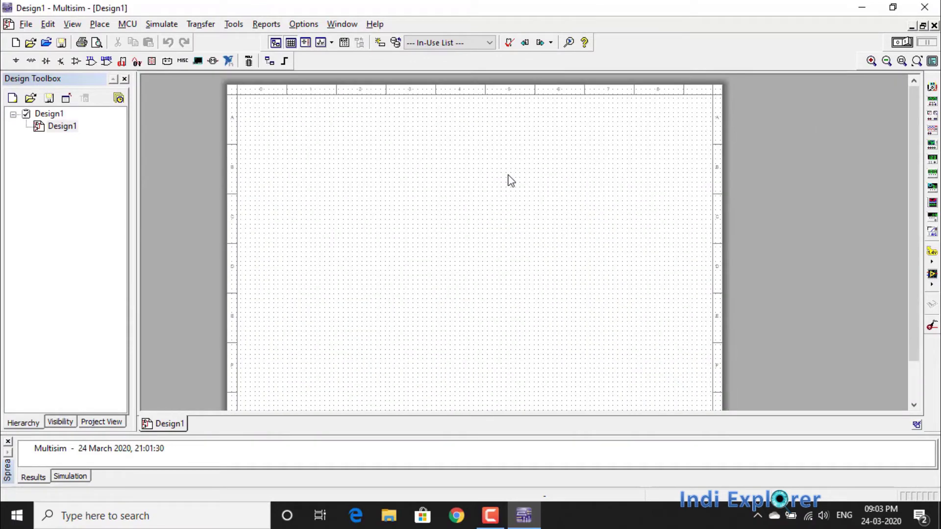
pyautogui.press('Home')
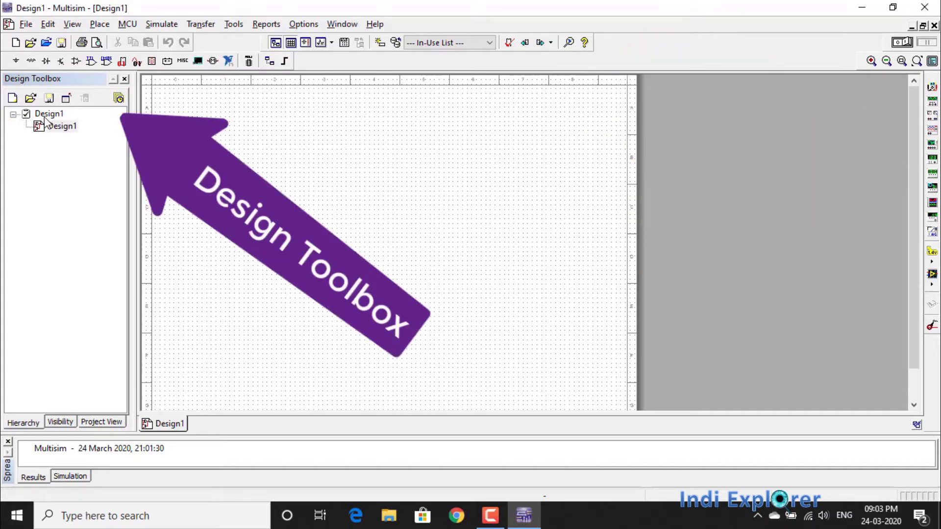
pyautogui.moveTo(49, 123)
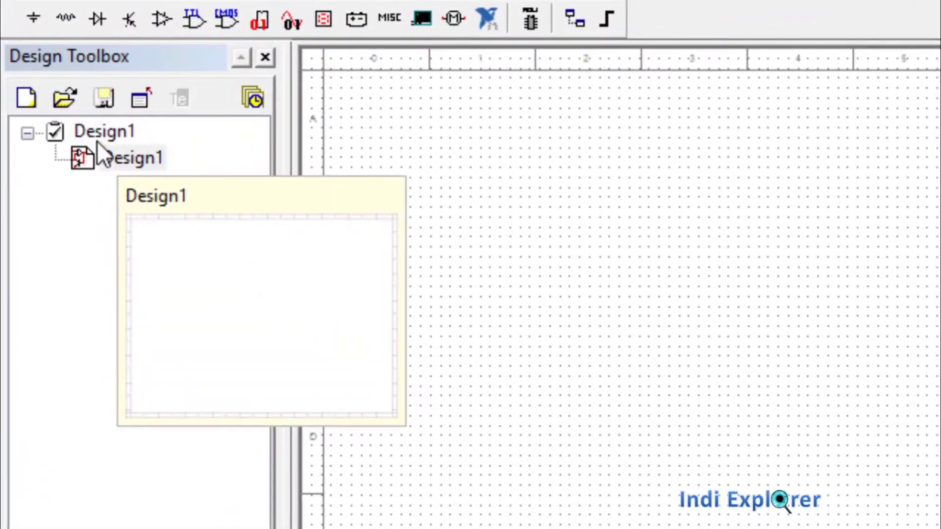
pyautogui.click(96, 139)
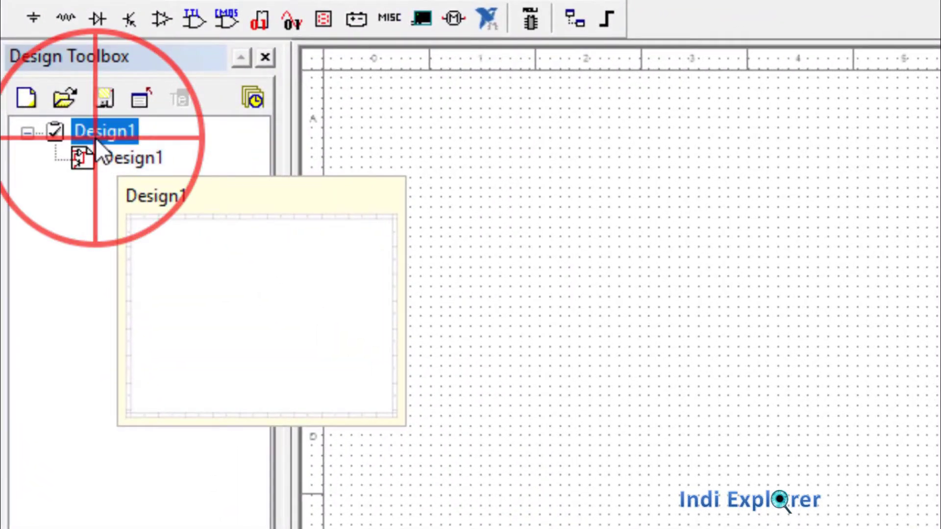
pyautogui.click(116, 158)
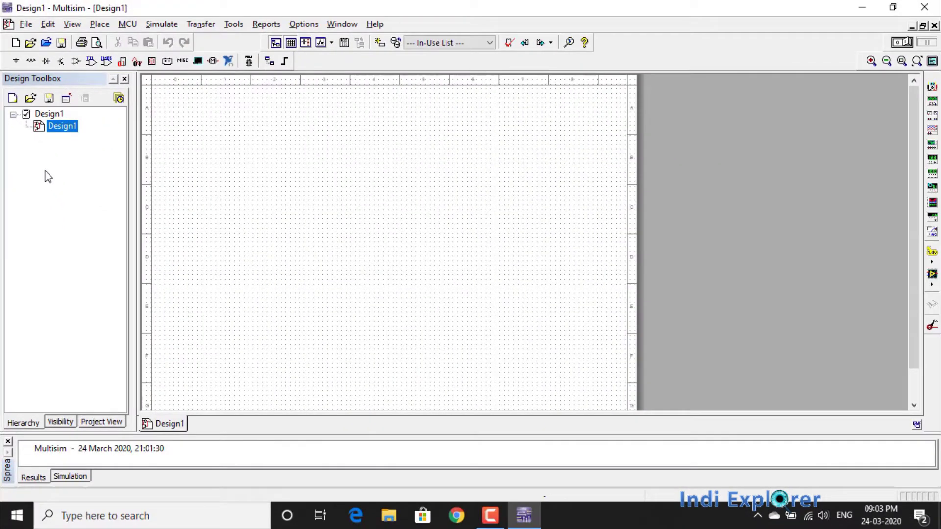
pyautogui.click(182, 147)
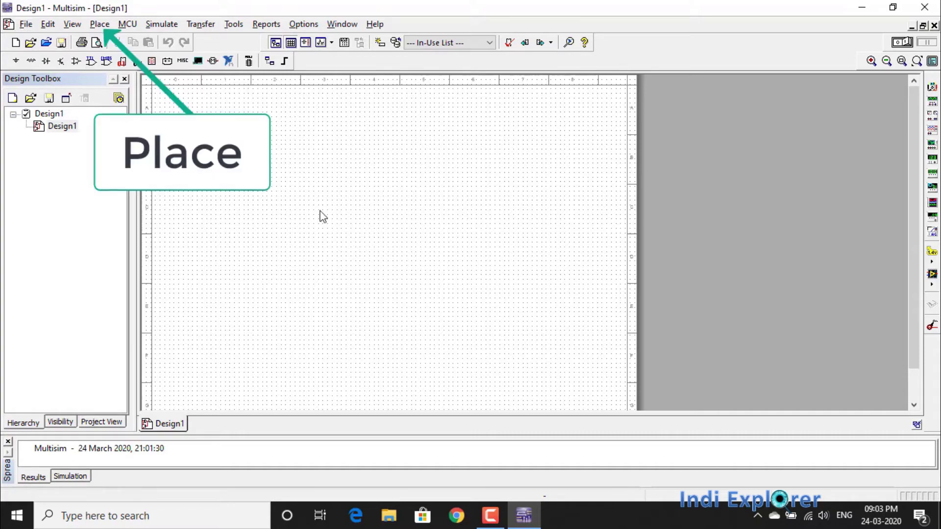
# Open the Select a Component dialog with the sheet's right-click Place component command
pyautogui.click(108, 25)
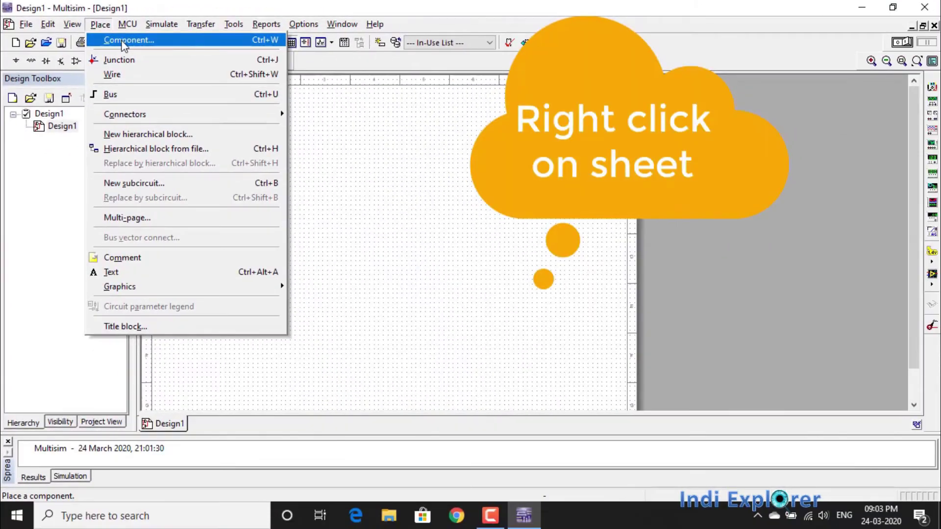
pyautogui.click(695, 479)
pyautogui.rightClick(229, 160)
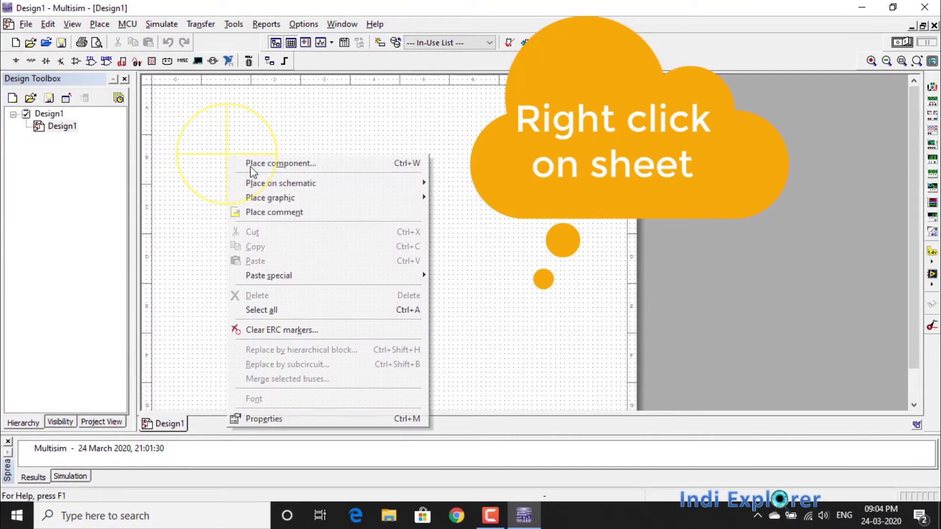
pyautogui.click(280, 160)
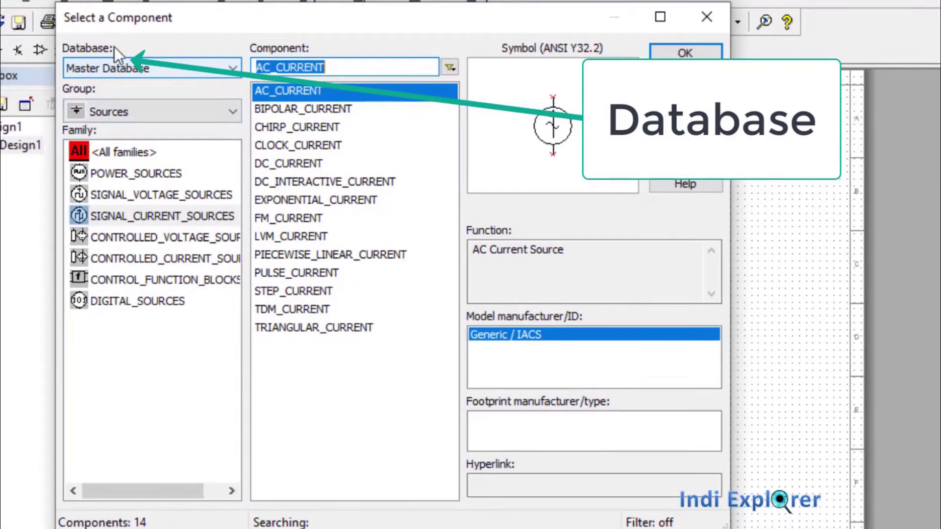
# Switch the Database through Master, Corporate and User, ending on Master Database with 21913 components
pyautogui.click(128, 72)
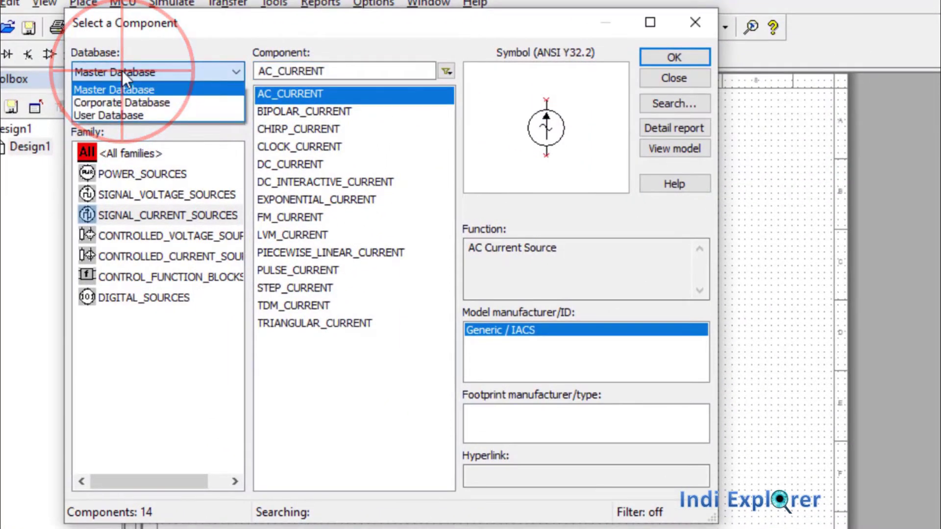
pyautogui.click(122, 84)
pyautogui.click(189, 114)
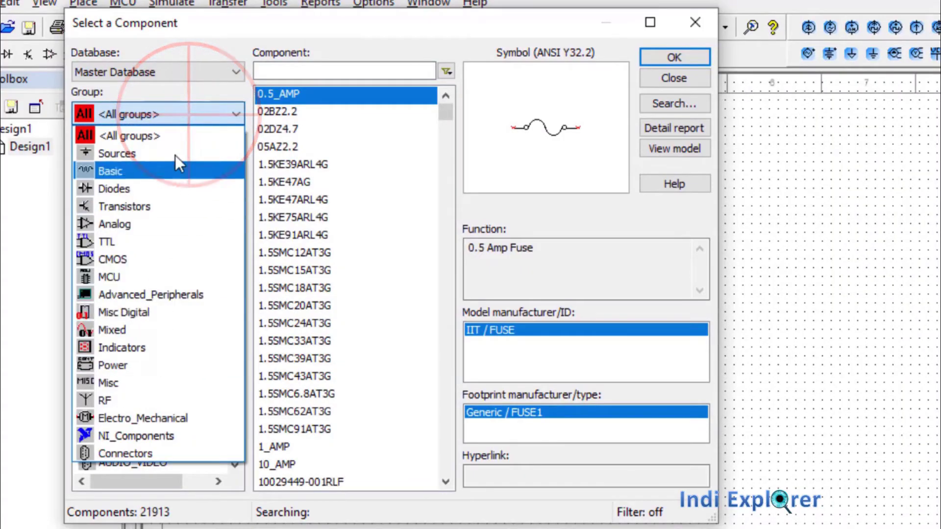
pyautogui.click(211, 113)
pyautogui.moveTo(236, 182); pyautogui.dragTo(269, 162)
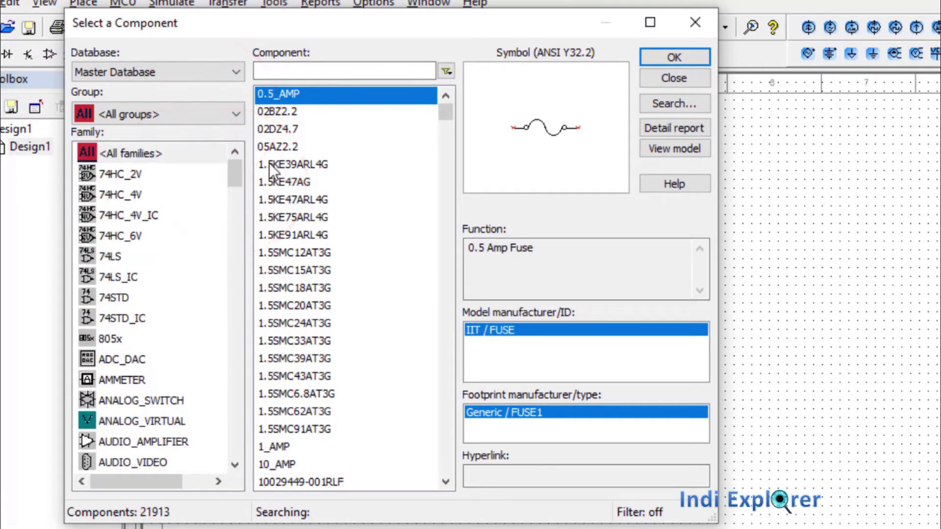
pyautogui.click(175, 74)
pyautogui.click(158, 103)
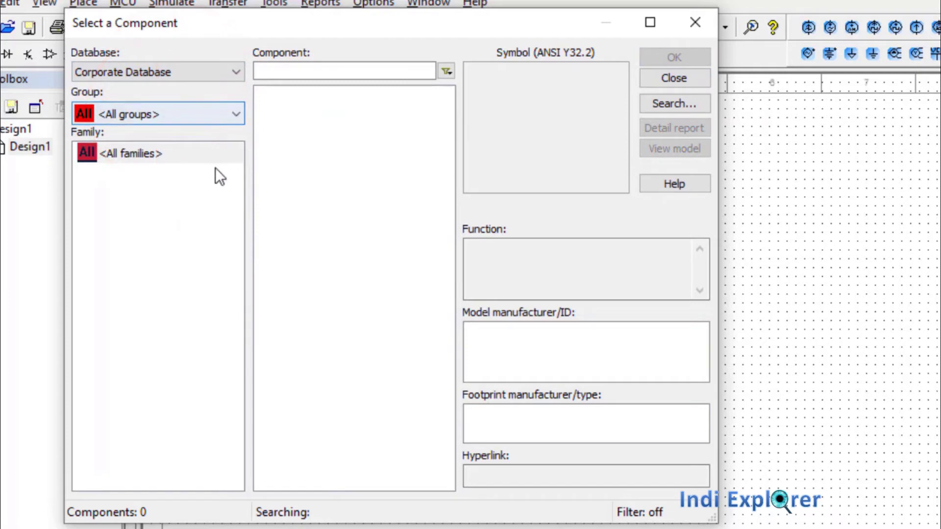
pyautogui.click(161, 72)
pyautogui.click(146, 116)
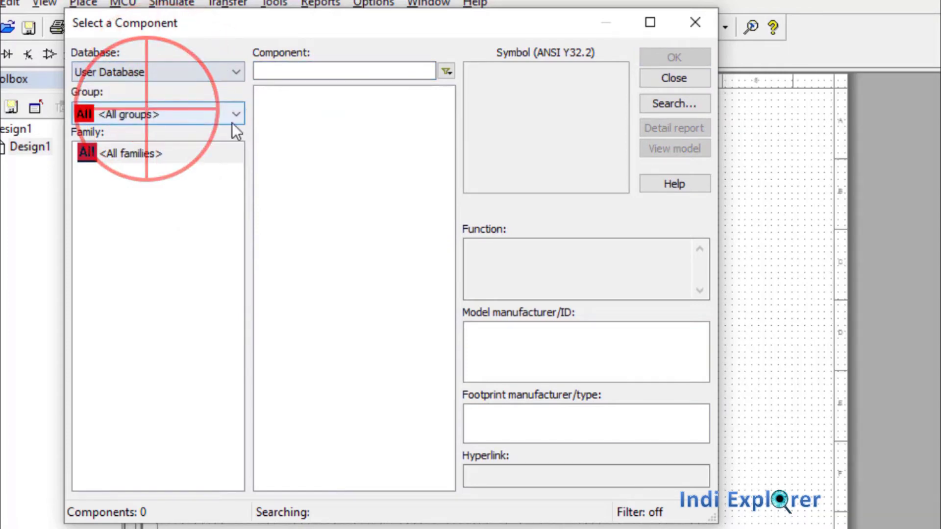
pyautogui.click(142, 69)
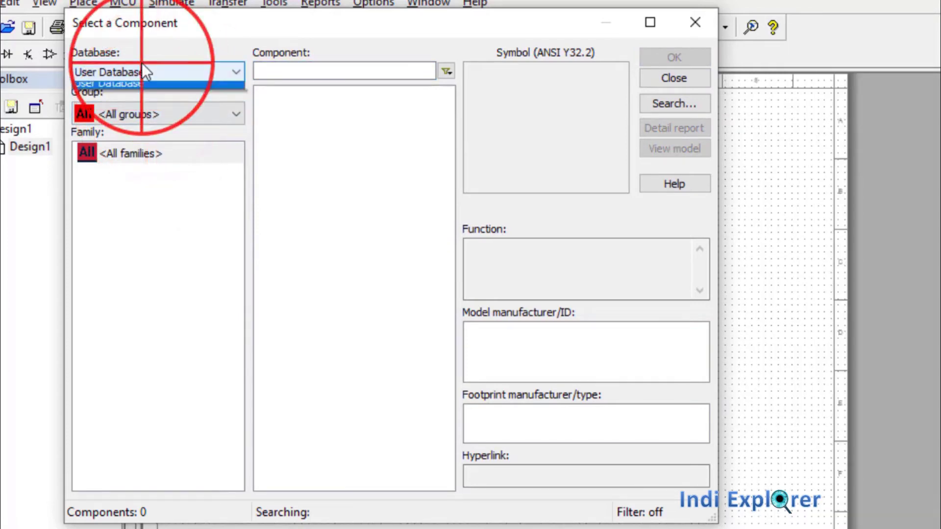
pyautogui.click(126, 88)
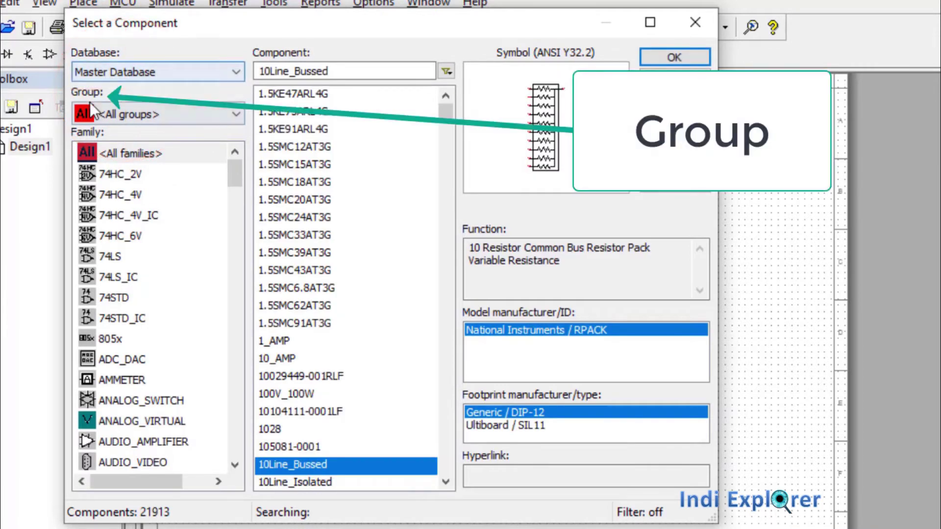
# Filter to the Sources group's POWER_SOURCES family and preview DC_POWER
pyautogui.click(135, 116)
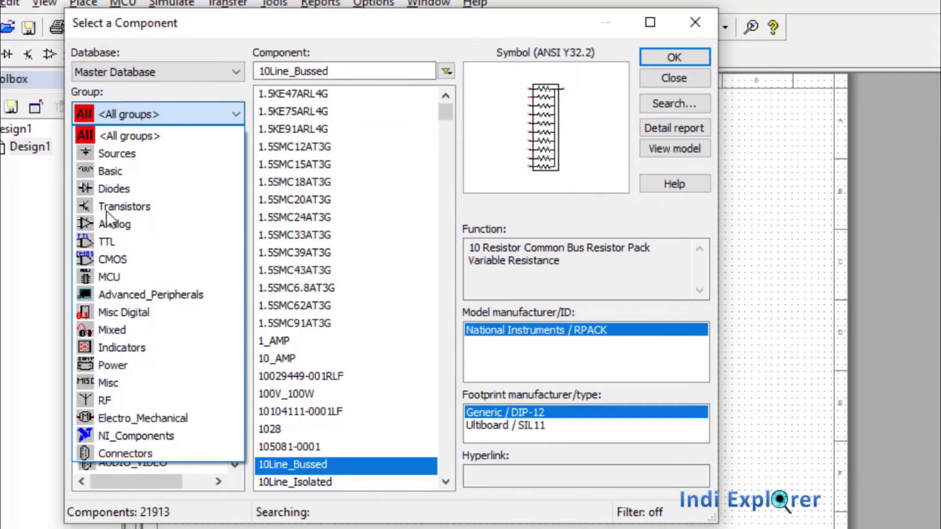
pyautogui.click(108, 160)
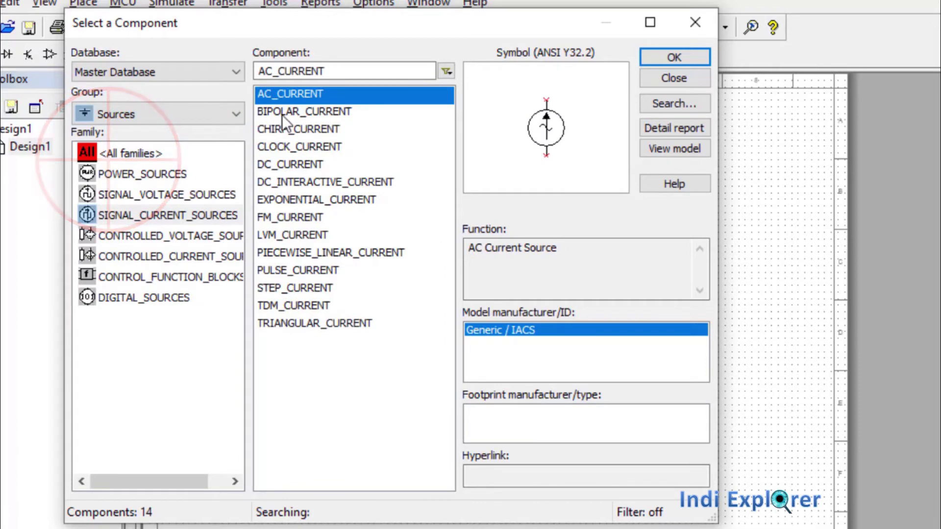
pyautogui.click(142, 178)
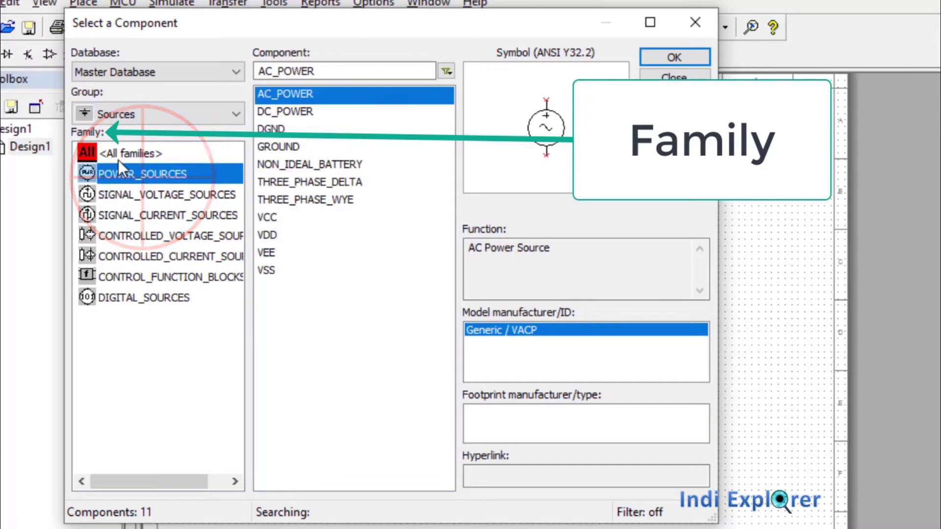
pyautogui.click(295, 112)
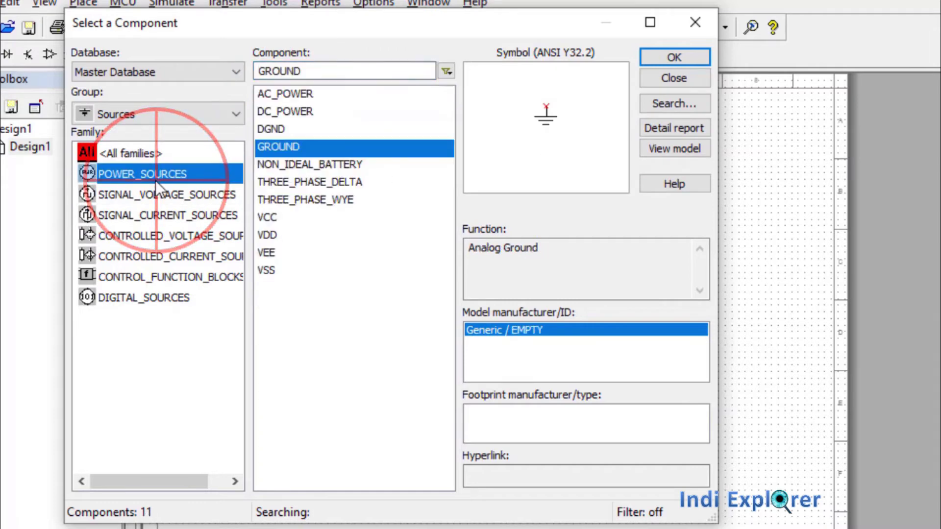
# Preview the SIGNAL_VOLTAGE_SOURCES parts AM, BIPOLAR, FM, LVM, PIECEWISE_LINEAR and PULSE_VOLTAGE
pyautogui.click(154, 197)
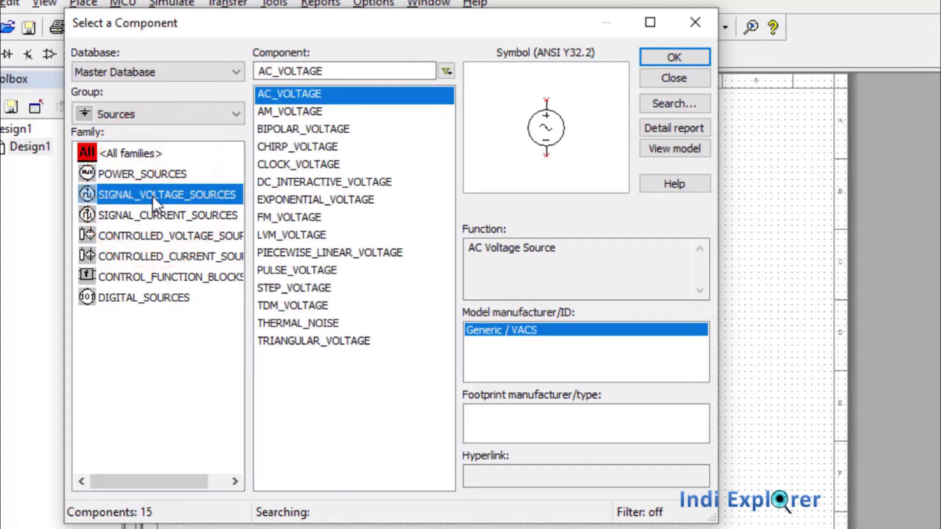
pyautogui.click(293, 112)
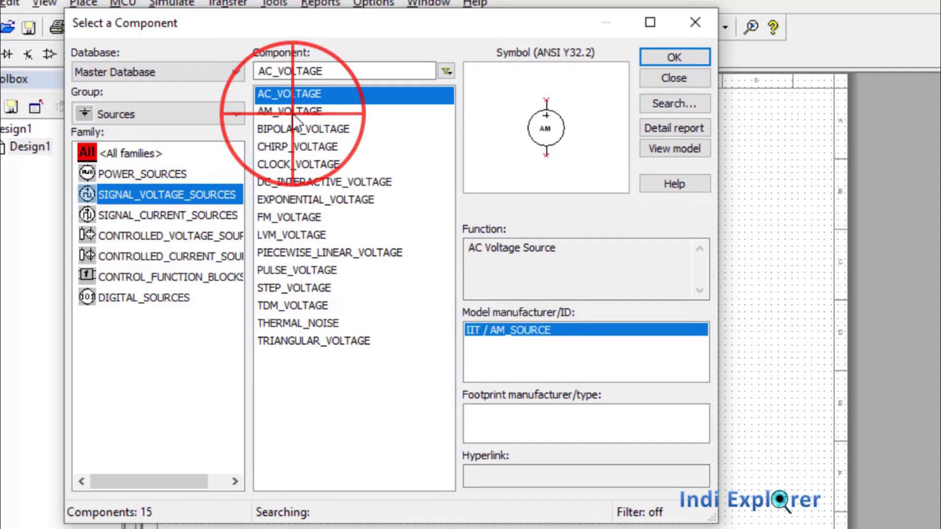
pyautogui.click(295, 128)
pyautogui.click(294, 219)
pyautogui.click(292, 236)
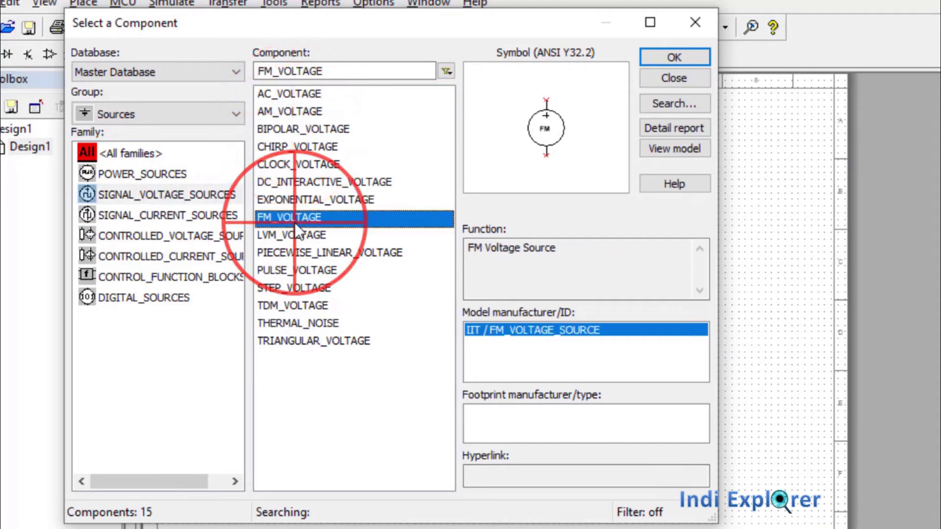
pyautogui.click(293, 253)
pyautogui.click(293, 271)
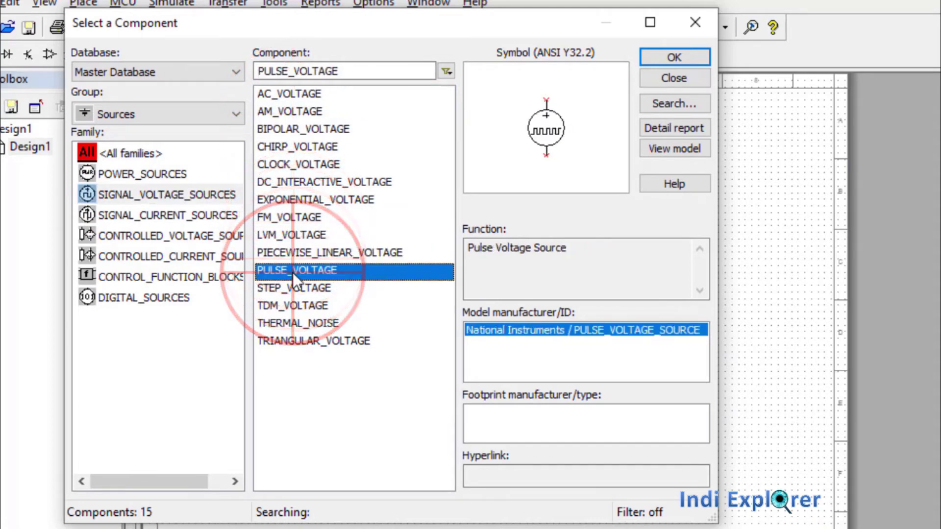
pyautogui.click(189, 117)
# Place a 100Ω resistor R1 from Basic > RESISTOR at the sheet's top left
pyautogui.click(126, 174)
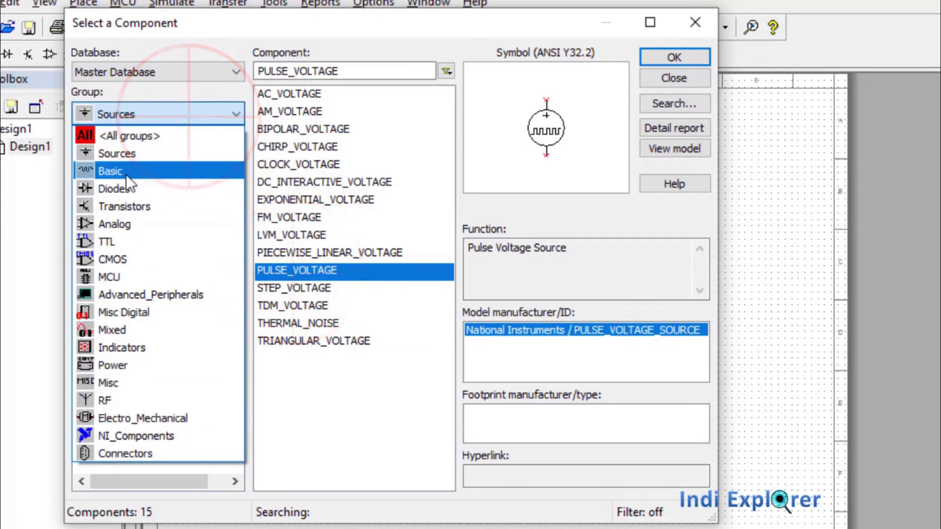
pyautogui.click(235, 297)
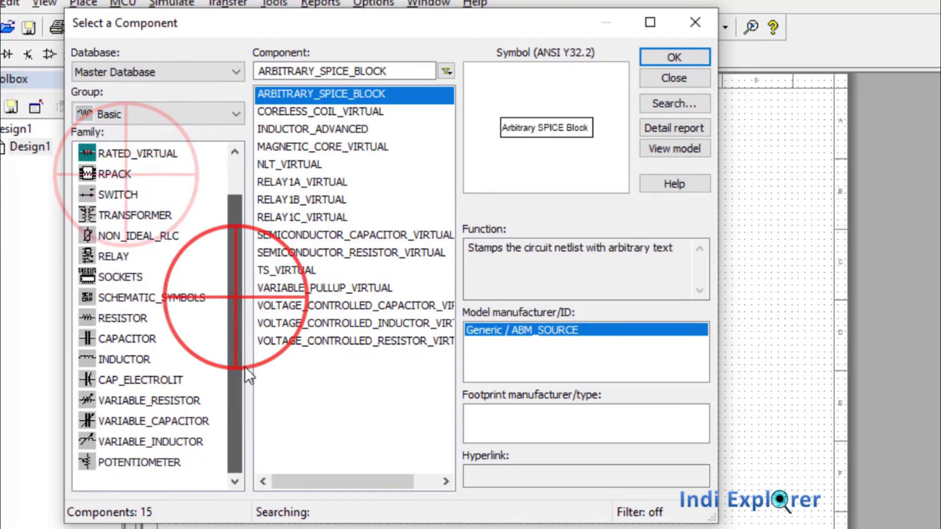
pyautogui.click(134, 343)
pyautogui.click(125, 320)
pyautogui.click(296, 73)
pyautogui.press('BackSpace')
pyautogui.press('BackSpace')
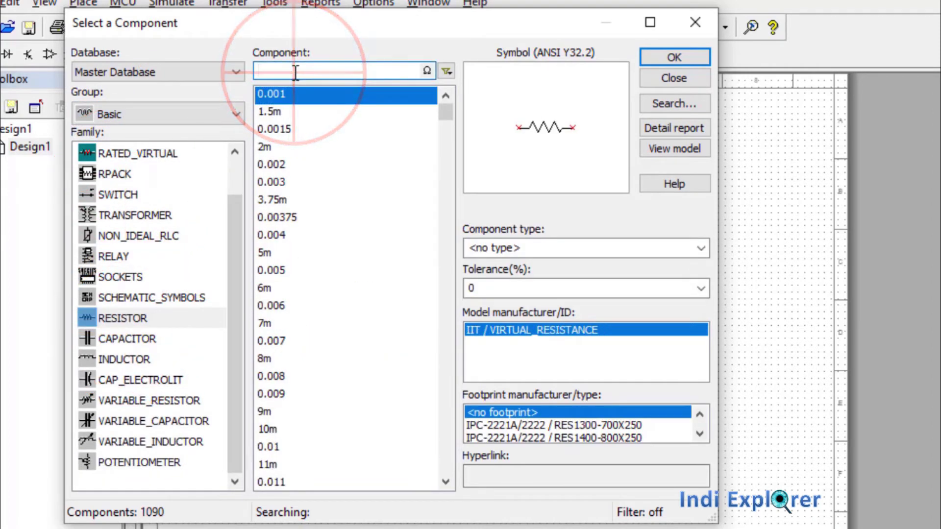
pyautogui.write('100')
pyautogui.press('Return')
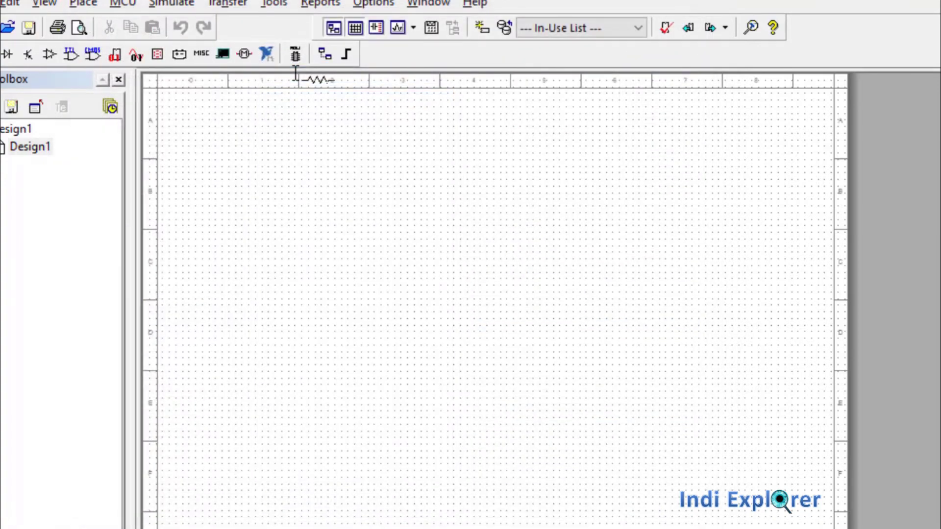
pyautogui.click(285, 188)
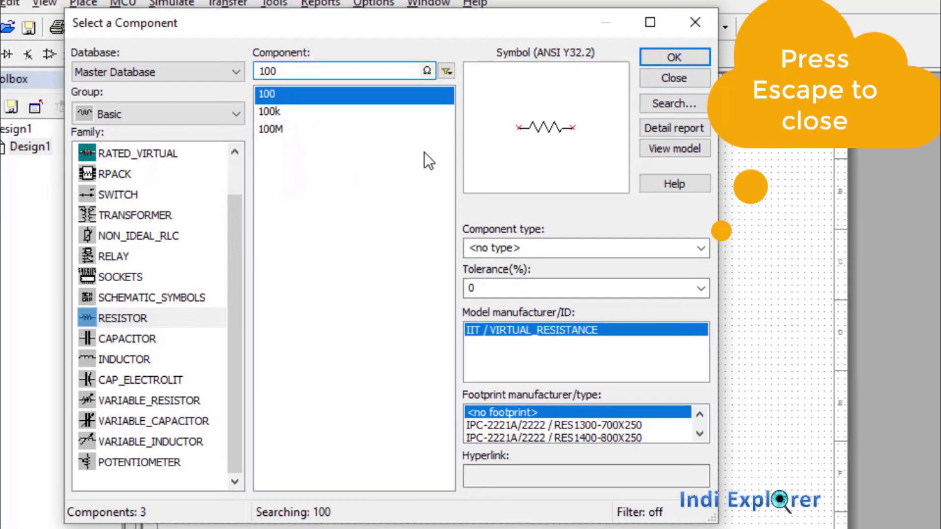
pyautogui.press('Escape')
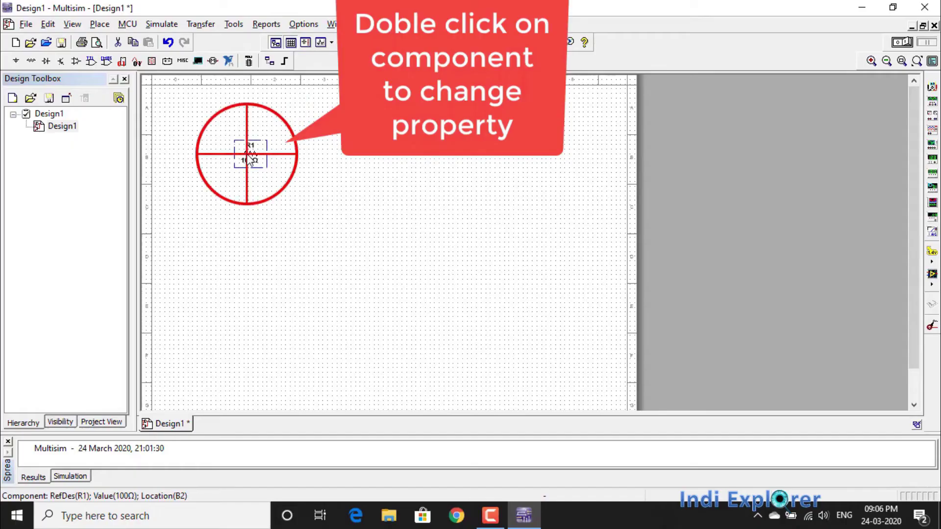
# Set R1's Resistance on the Value tab to 1k
pyautogui.doubleClick(247, 153)
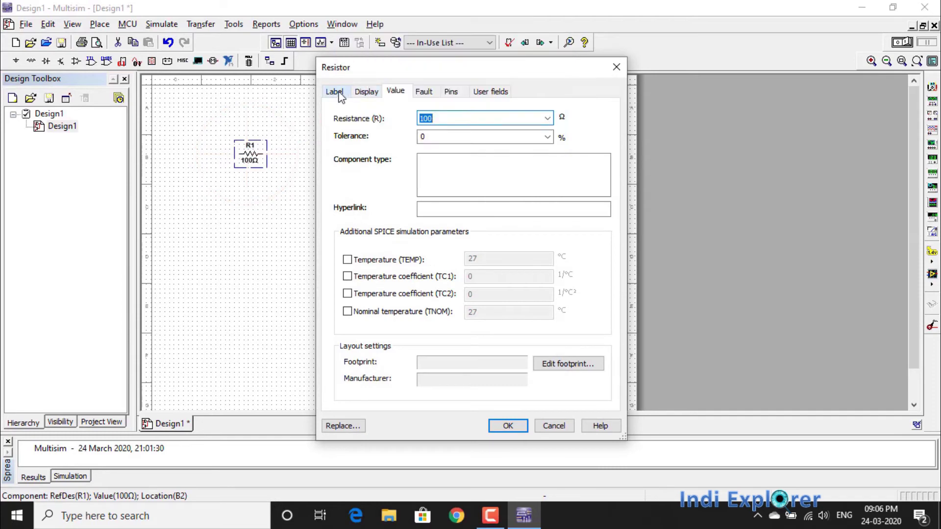
pyautogui.moveTo(430, 68); pyautogui.dragTo(441, 40)
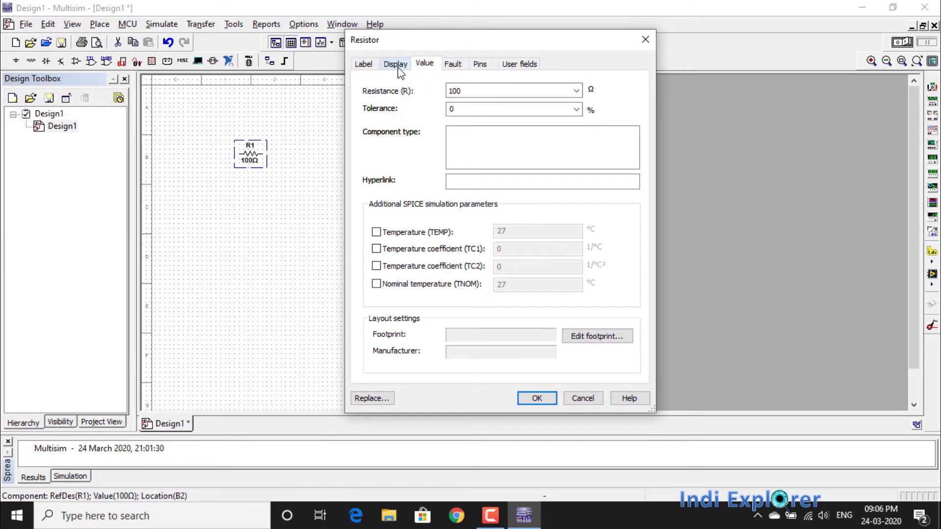
pyautogui.click(373, 68)
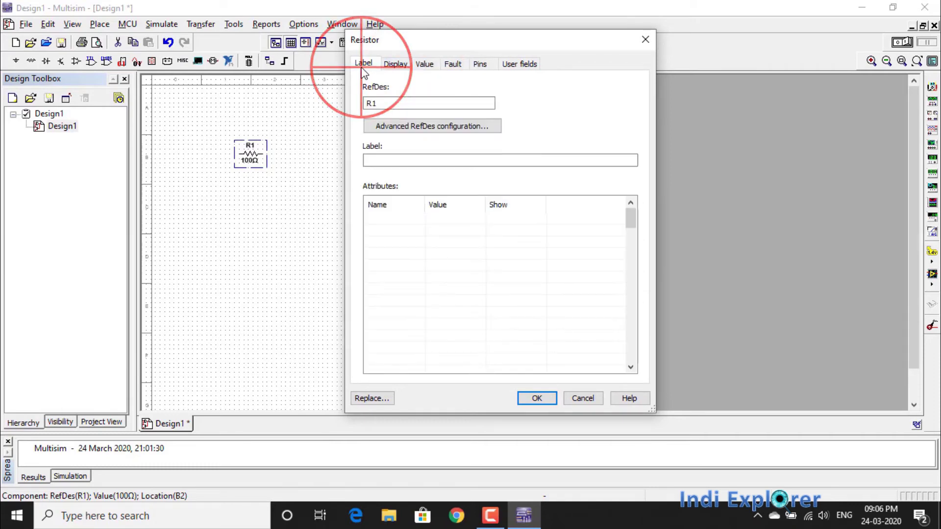
pyautogui.click(395, 64)
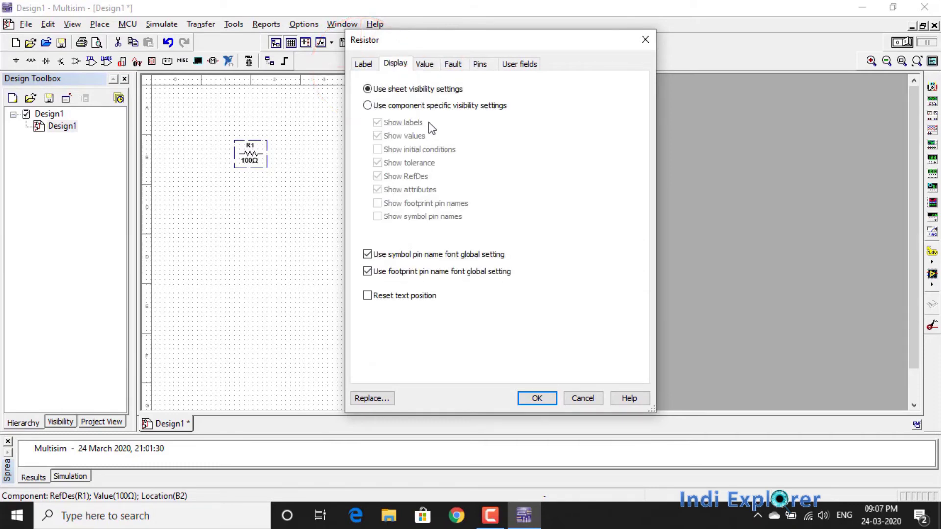
pyautogui.click(424, 64)
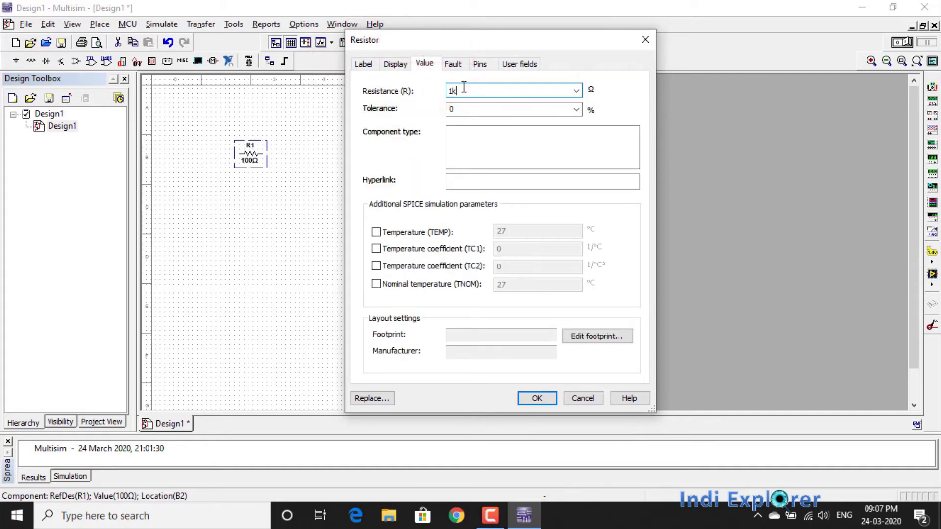
pyautogui.write('1k')
pyautogui.click(537, 398)
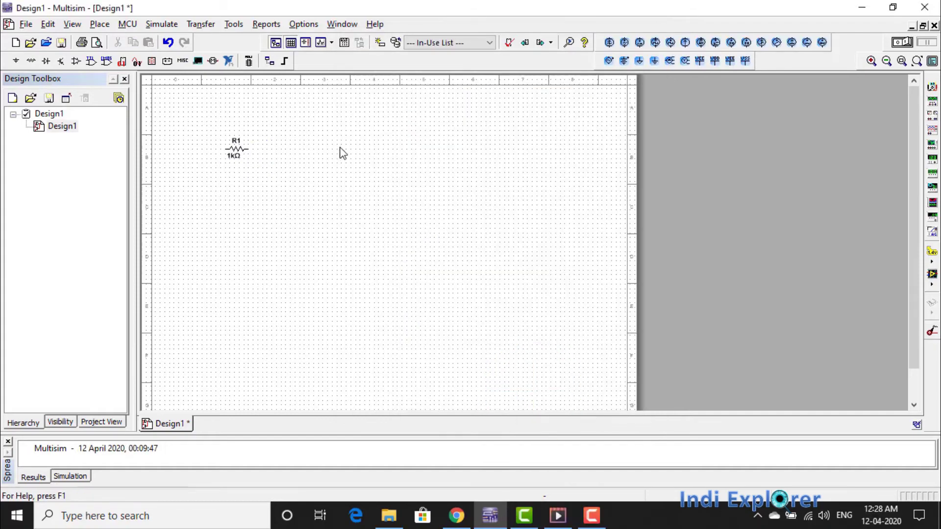
# Copy and paste R1 to place a second 1kΩ resistor, R2, below right
pyautogui.click(236, 148)
pyautogui.hotkey('ctrl', 'c')
pyautogui.hotkey('ctrl', 'v')
pyautogui.click(327, 188)
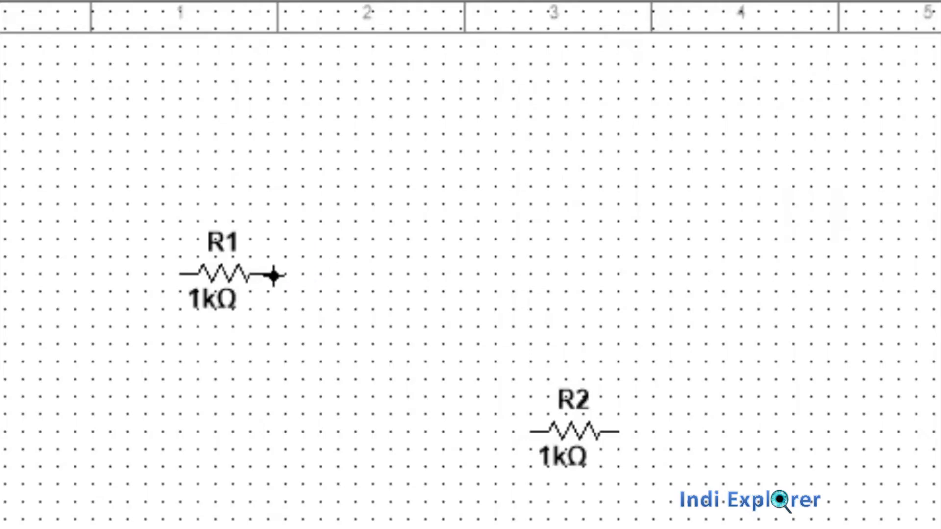
# Wire R1's right end through a corner point to R2's left end
pyautogui.click(272, 274)
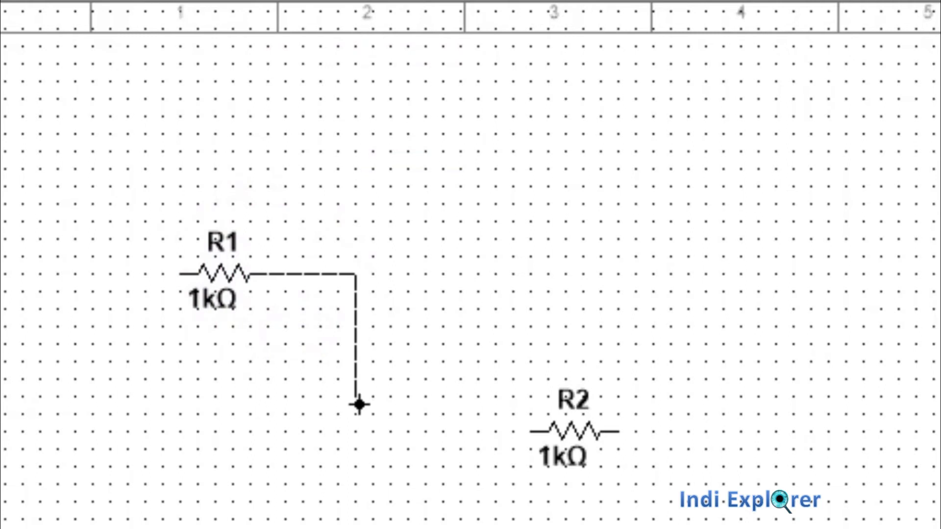
pyautogui.click(361, 432)
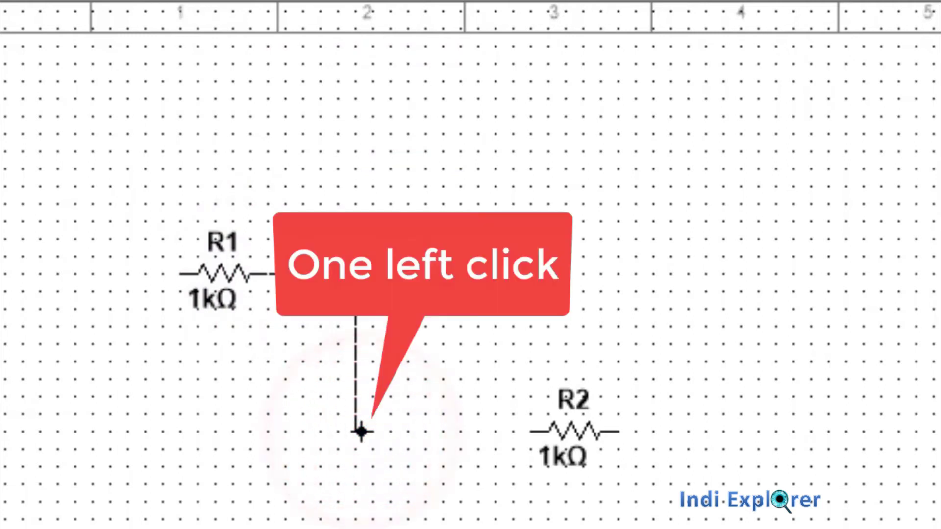
pyautogui.click(530, 432)
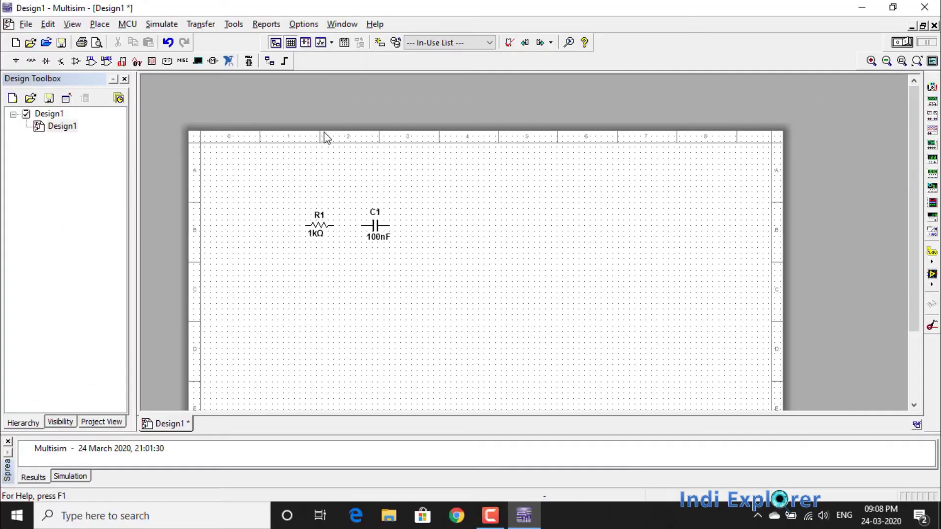
pyautogui.scroll(-3, 325, 136)
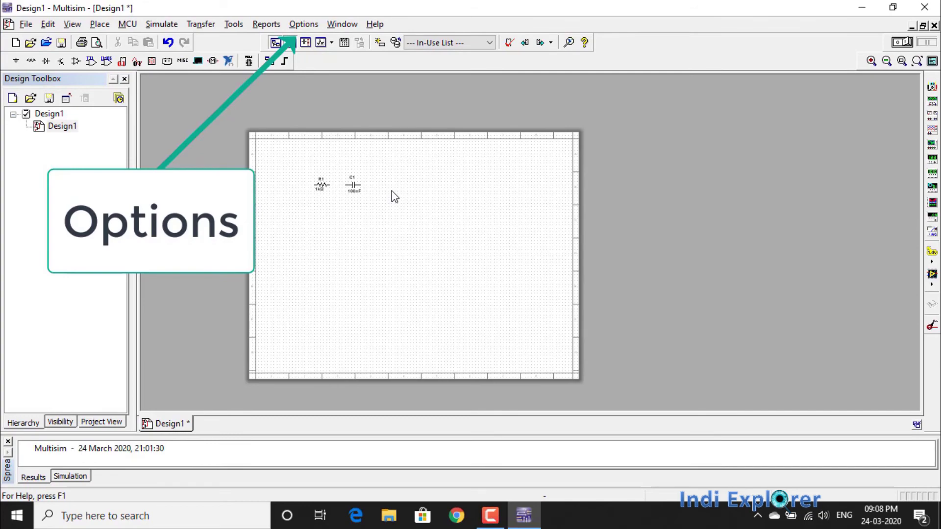
# Set the Design1 sheet size to C (22 × 17 in, landscape) in Sheet Properties and apply it
pyautogui.click(300, 24)
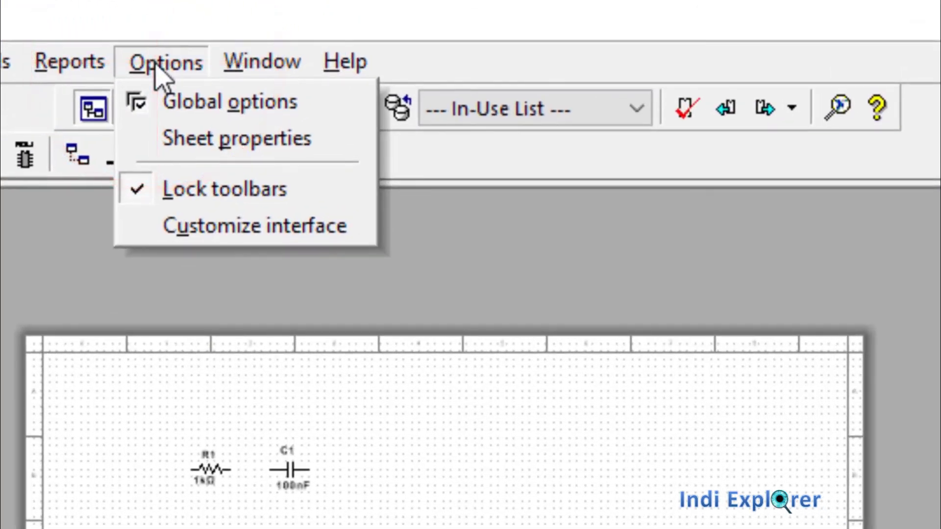
pyautogui.click(196, 141)
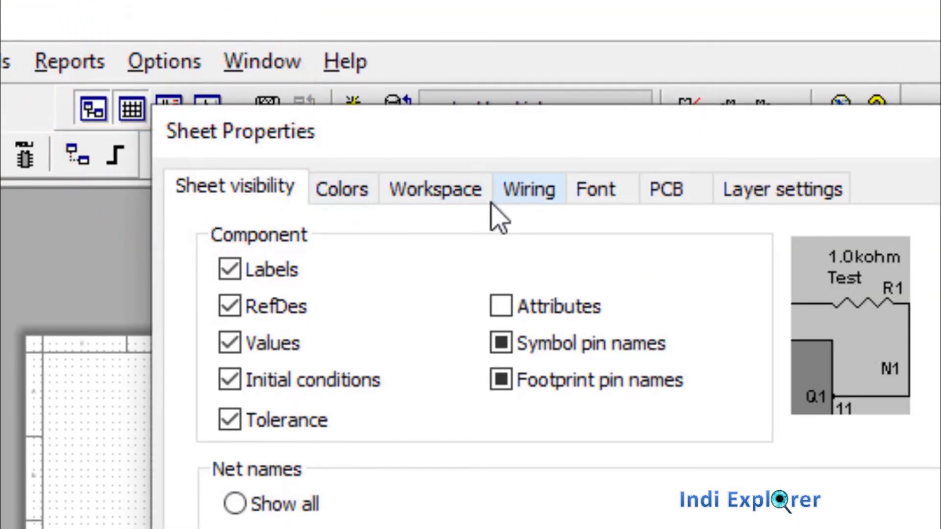
pyautogui.click(458, 190)
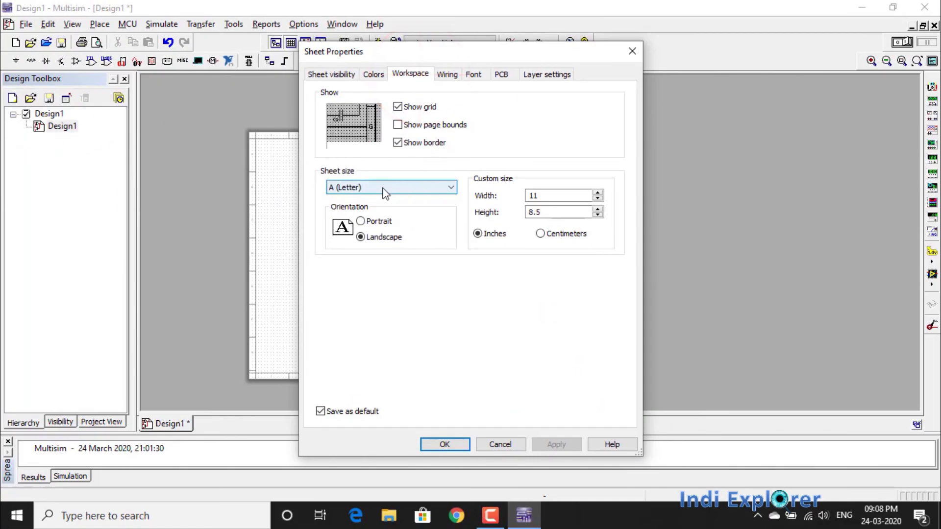
pyautogui.click(382, 189)
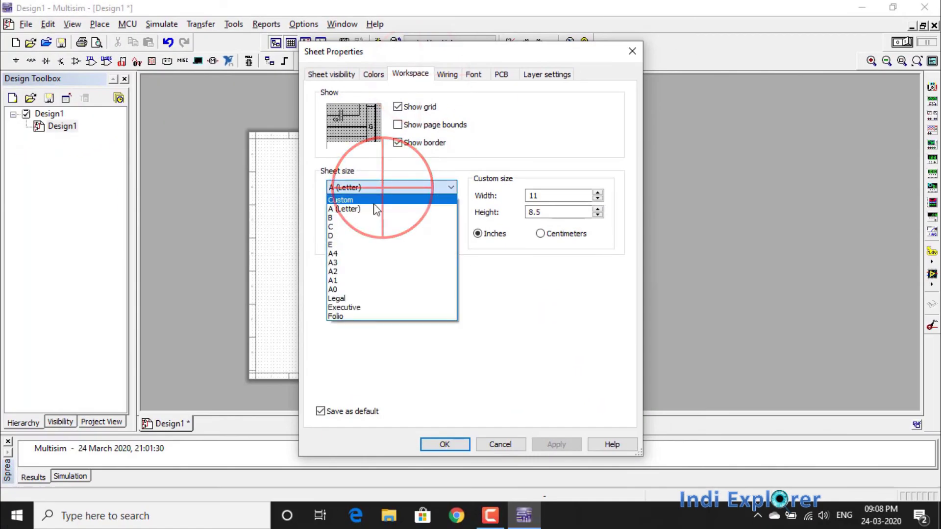
pyautogui.click(375, 227)
pyautogui.click(542, 444)
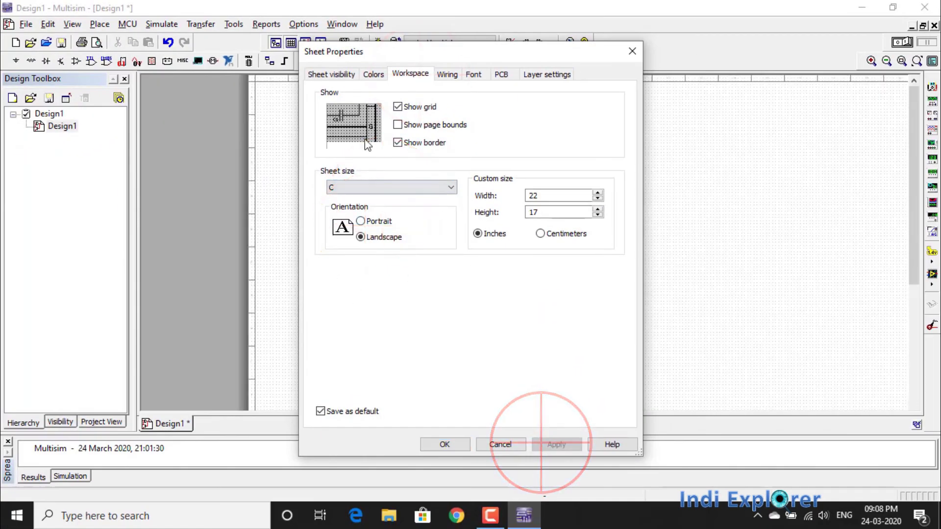
pyautogui.click(632, 51)
pyautogui.scroll(-5, 405, 199)
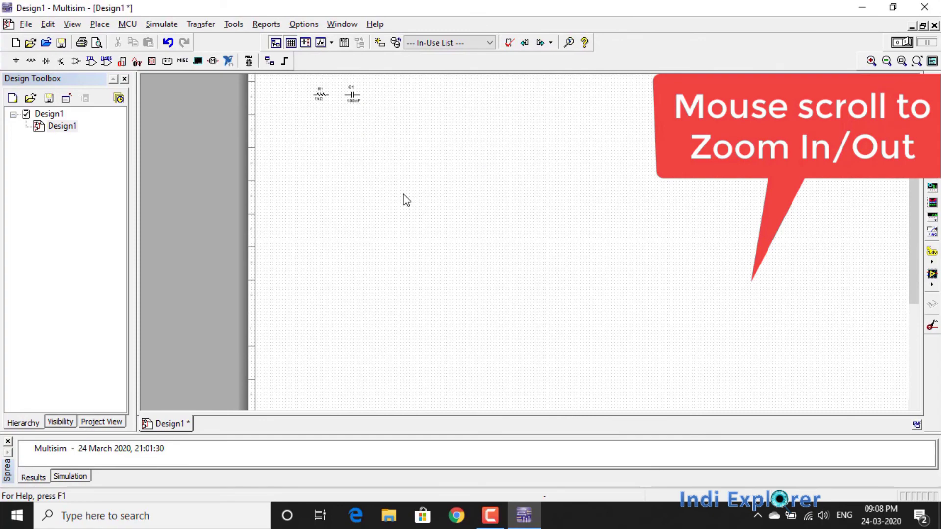
pyautogui.scroll(2, 403, 199)
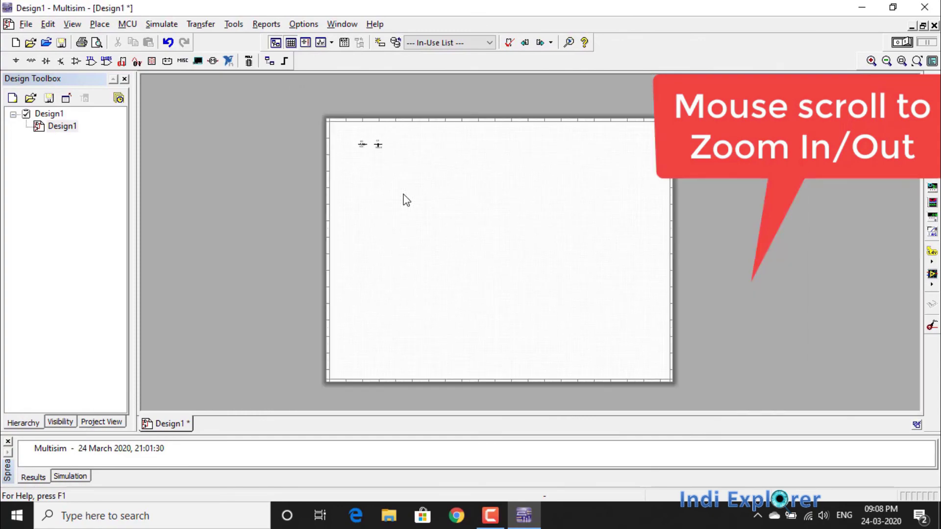
pyautogui.scroll(-1, 391, 180)
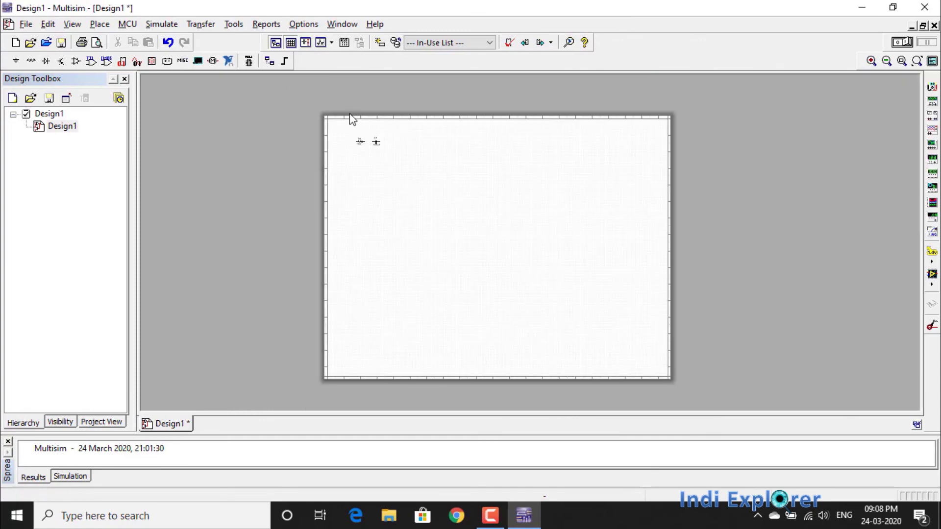